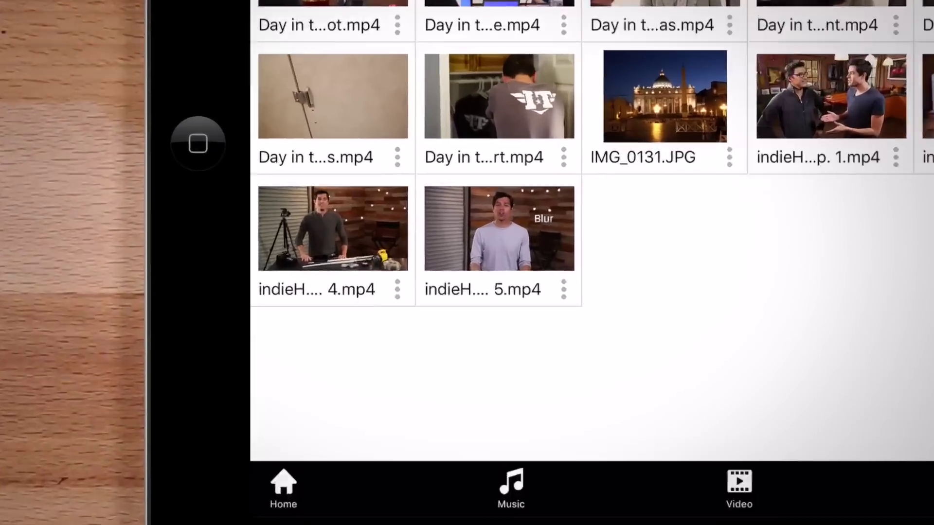
Show the action overlay for the indieH.... 5.mp4 video in the USB folder
click(334, 367)
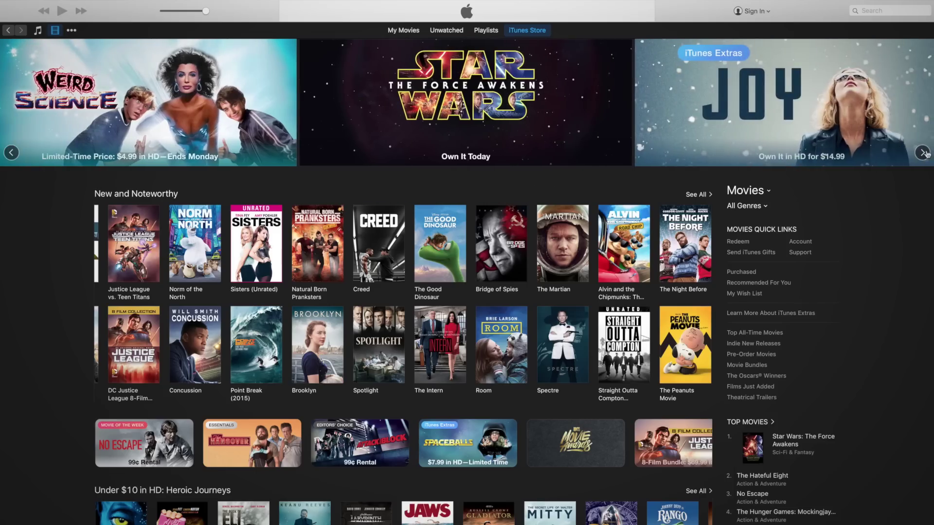
scroll(610, 264, down, 2)
scroll(610, 265, down, 2)
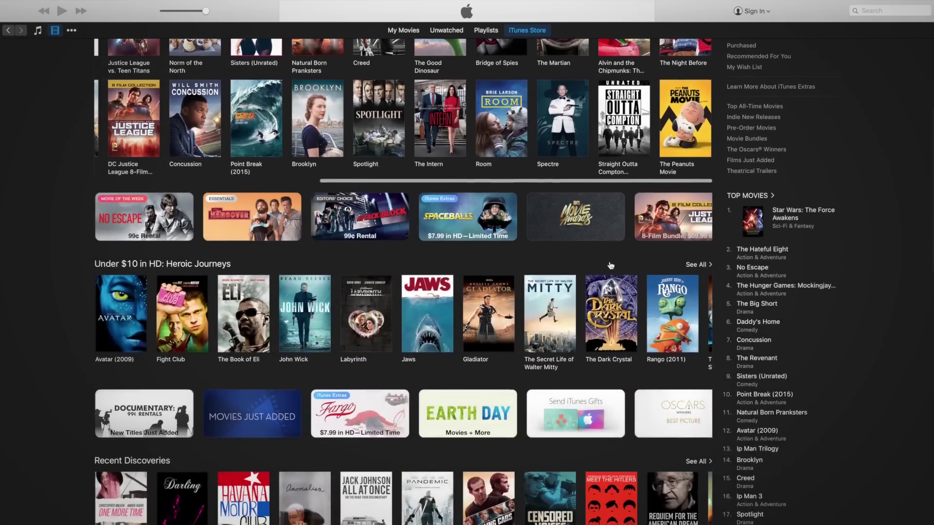
scroll(610, 265, down, 2)
scroll(610, 265, down, 2)
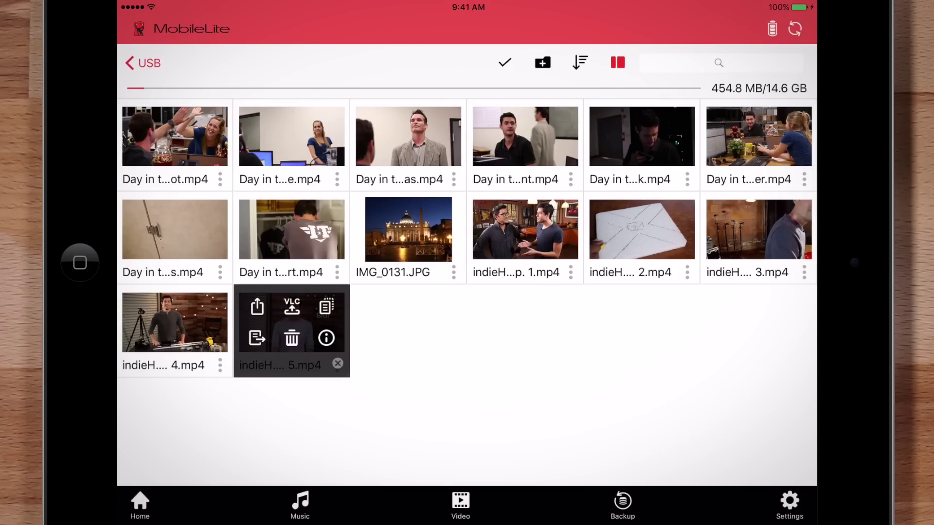
Play the indieHACK Ep. 5 video in VLC from its action overlay
click(291, 307)
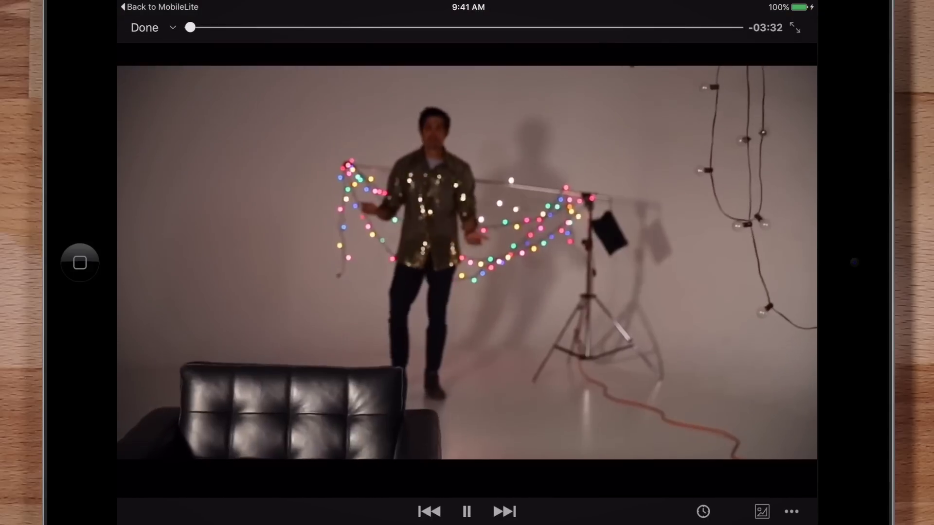